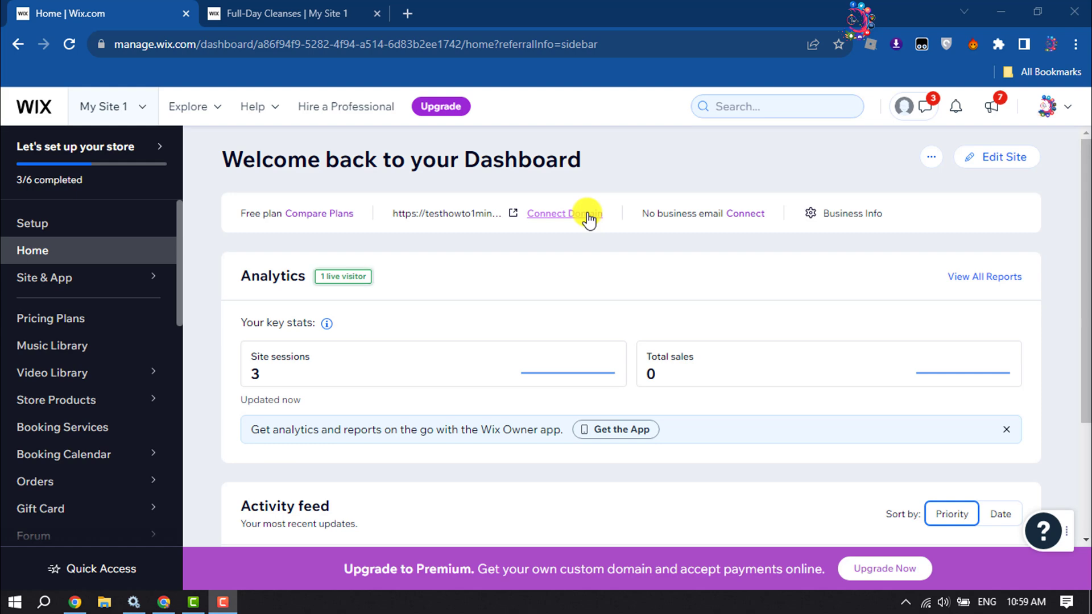
Scroll the dashboard's left sidebar down toward the Settings entry
scroll(74, 325, "down", 2)
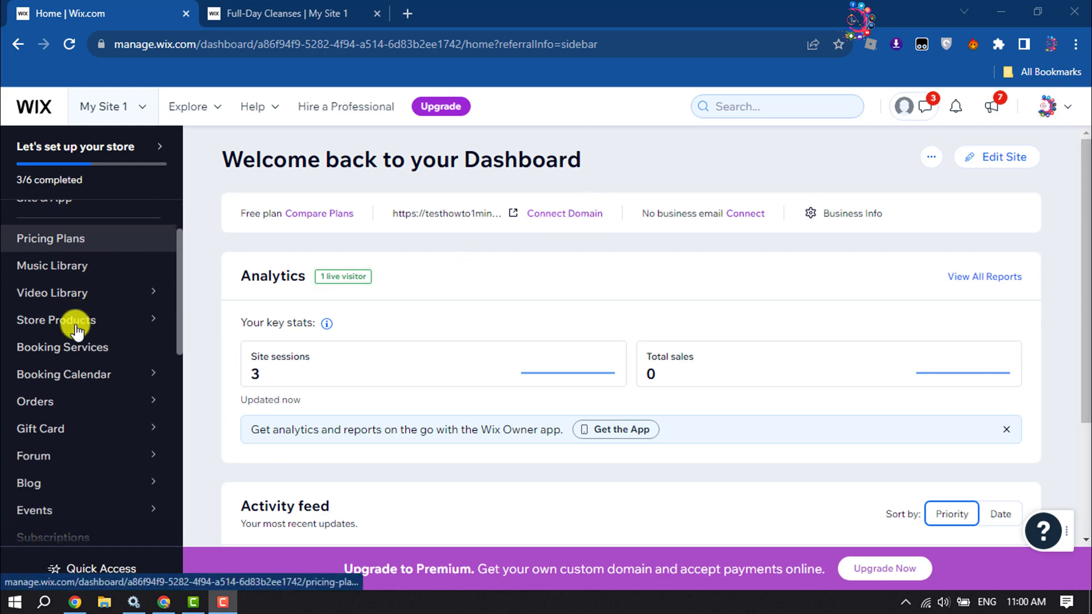
scroll(74, 327, "down", 2)
scroll(74, 327, "down", 2)
scroll(74, 328, "down", 2)
scroll(74, 327, "down", 2)
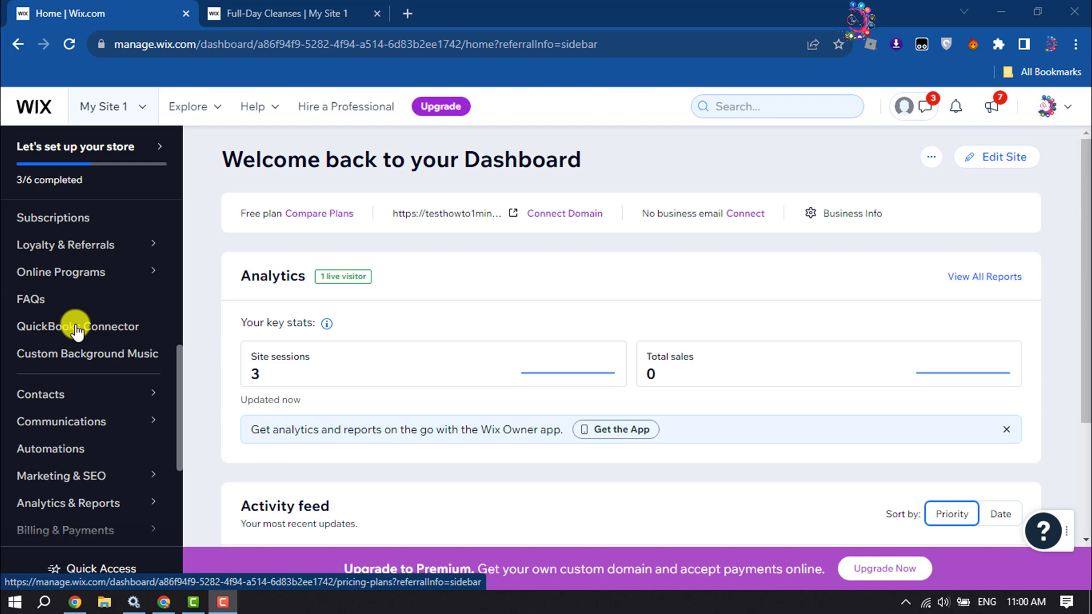
scroll(77, 329, "down", 3)
scroll(74, 326, "down", 2)
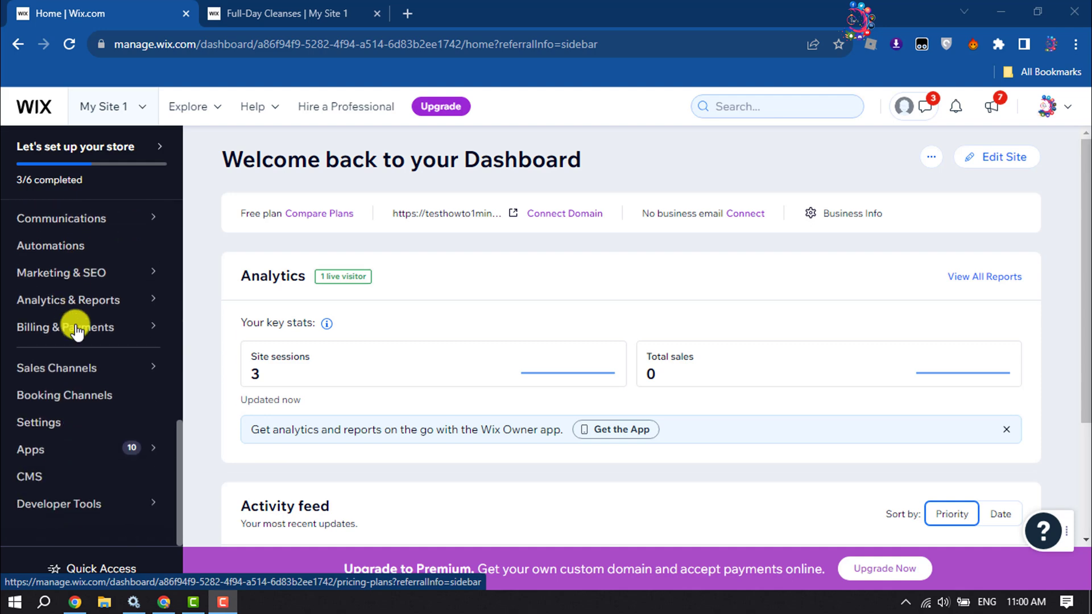
Open the site Settings, then the Shipping & fulfillment settings
left_click(59, 425)
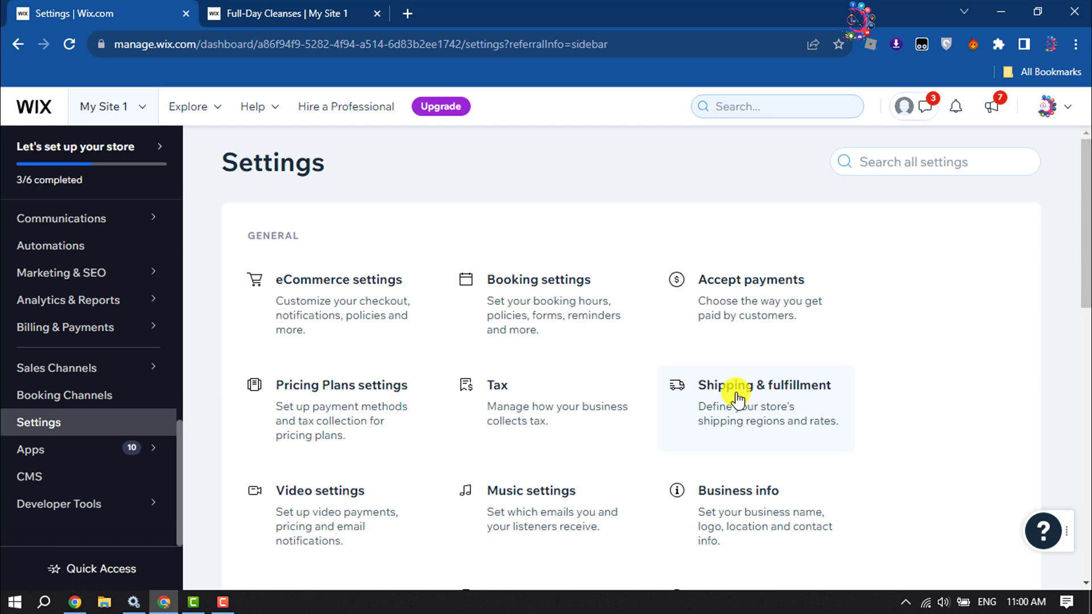
left_click(761, 413)
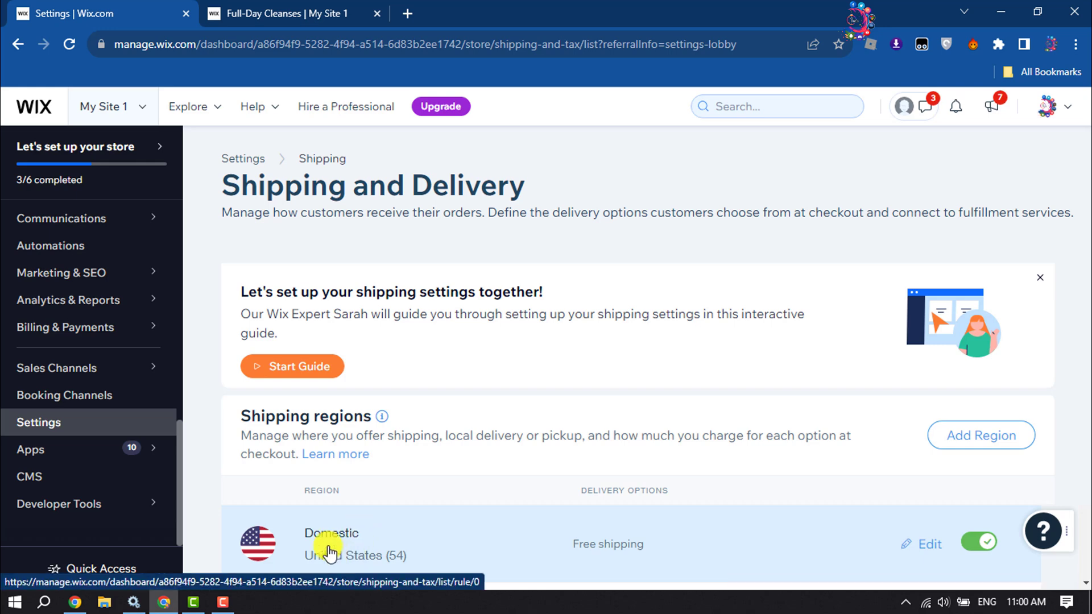
Edit the Domestic region and switch its shipping calculation to Flat Rate
left_click(923, 547)
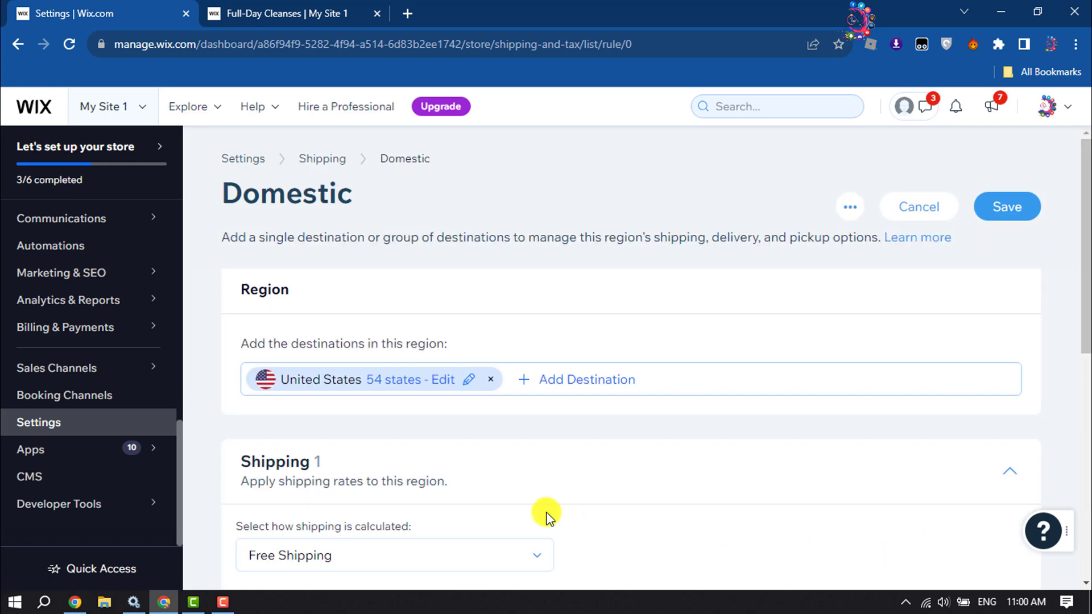
scroll(545, 512, "down", 2)
scroll(545, 512, "up", 1)
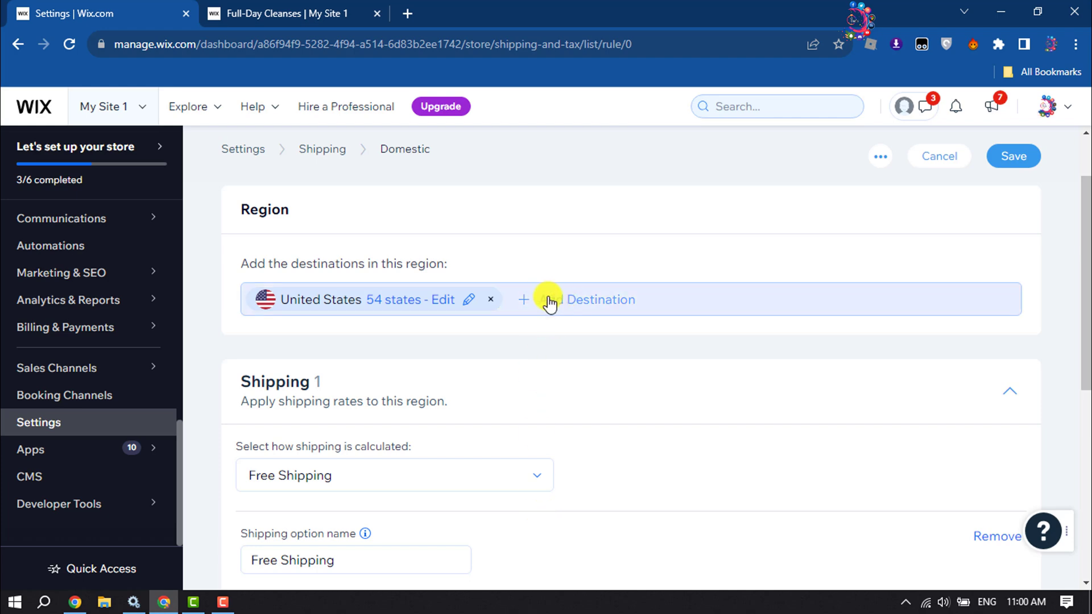
scroll(565, 310, "down", 1)
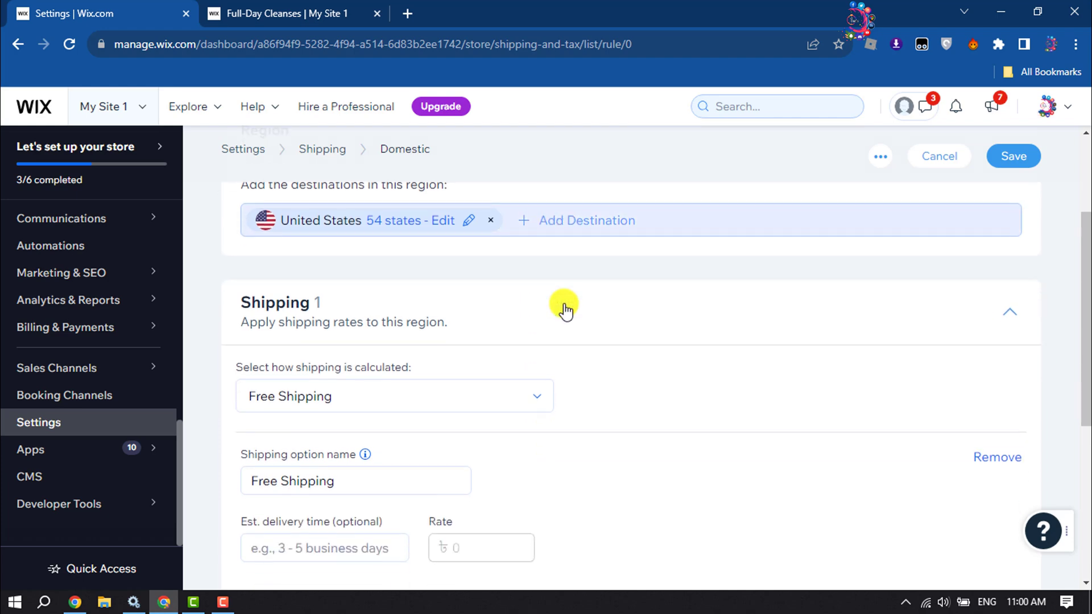
scroll(564, 307, "down", 1)
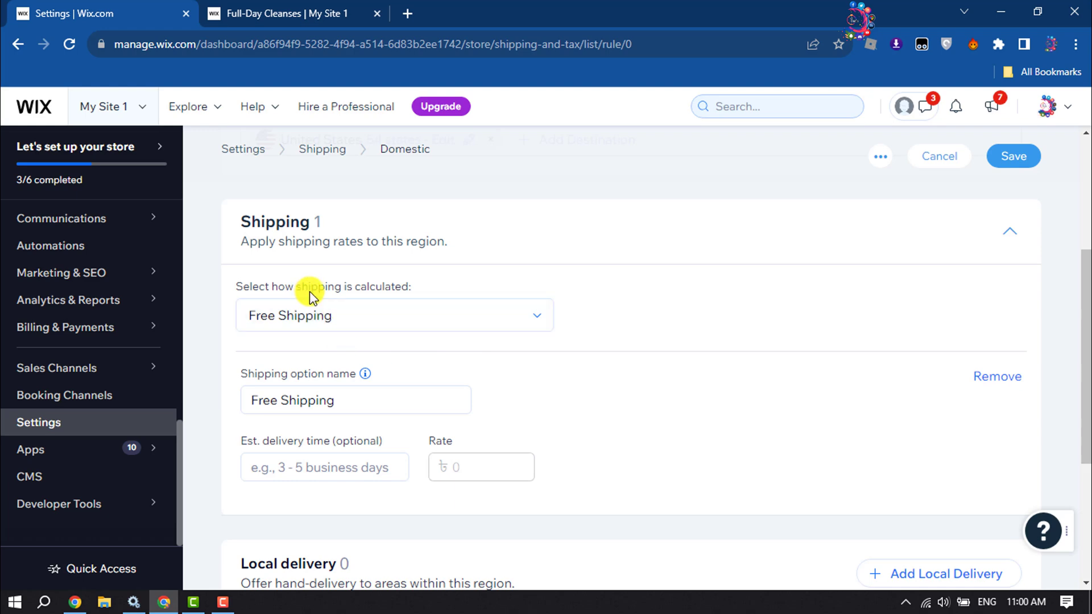
left_click(518, 316)
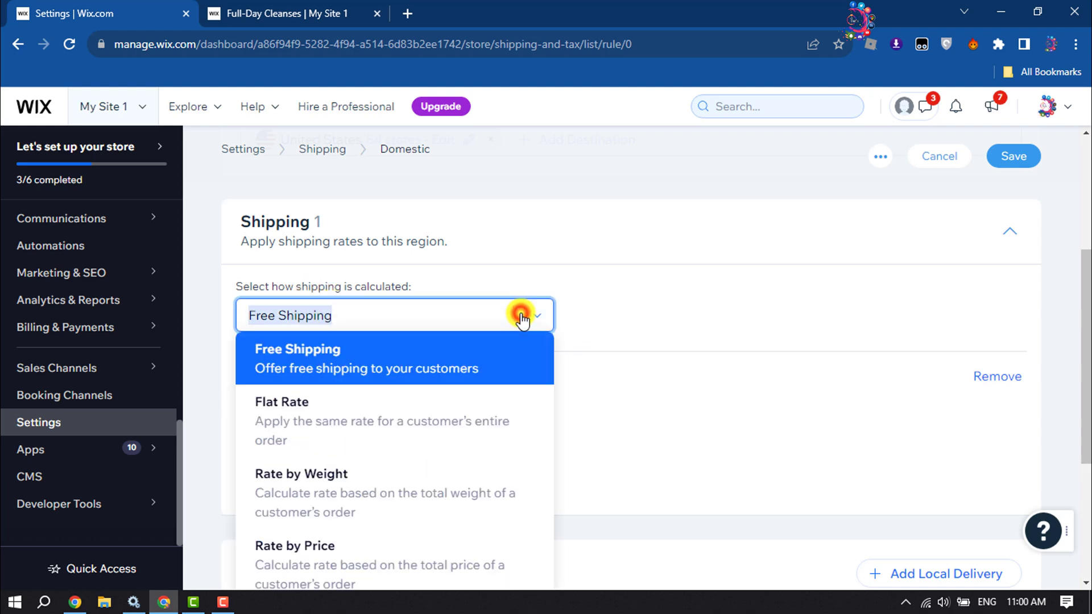
left_click(337, 422)
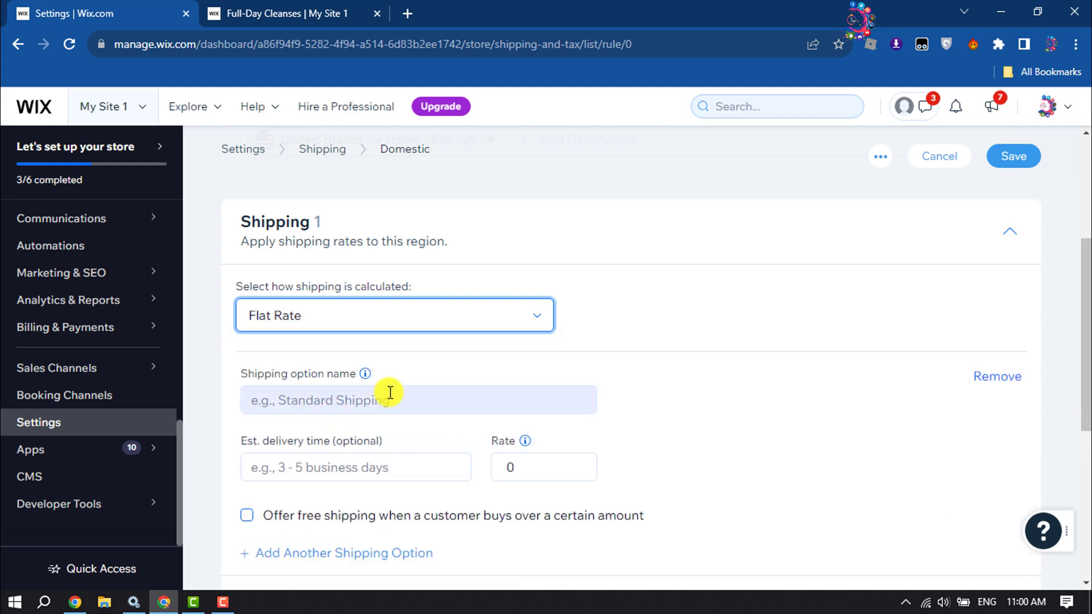
Give the Domestic flat rate a delivery estimate of 3 and a rate of ৳100
left_click(329, 405)
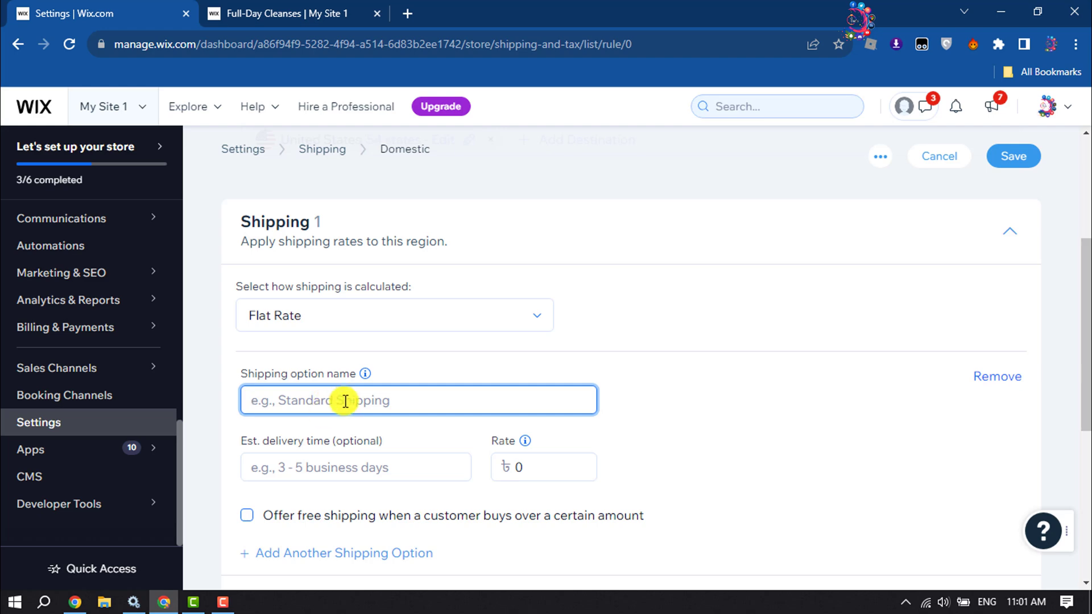
scroll(345, 401, "down", 3)
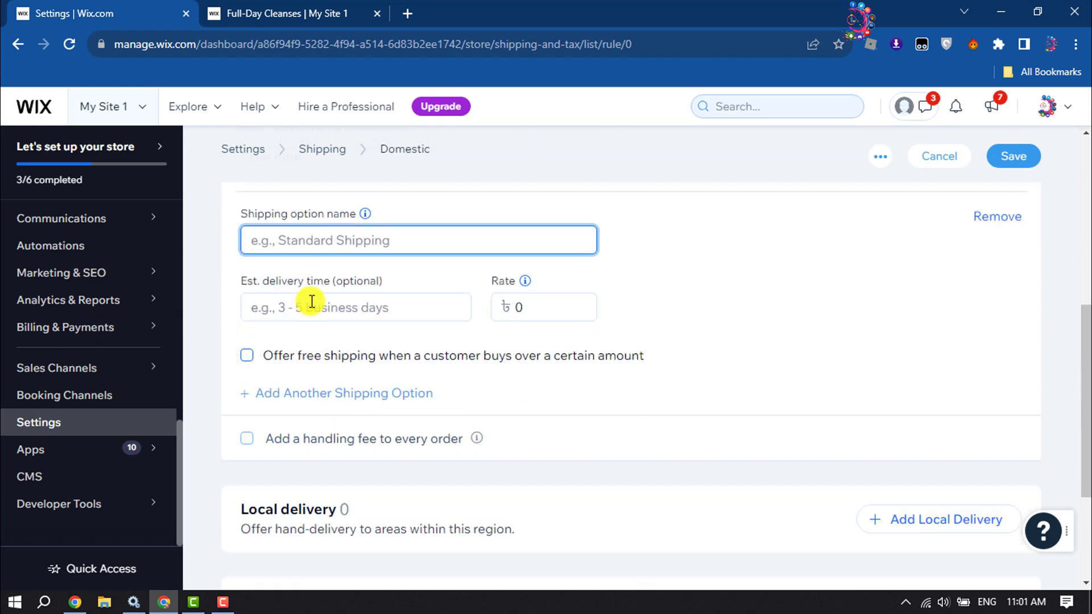
left_click(347, 313)
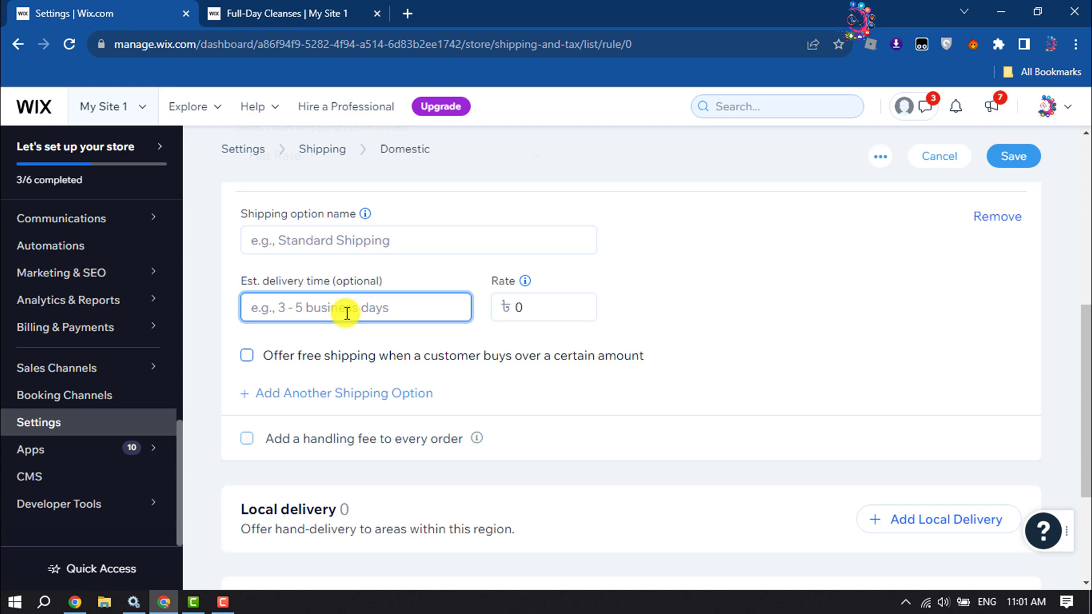
type("3")
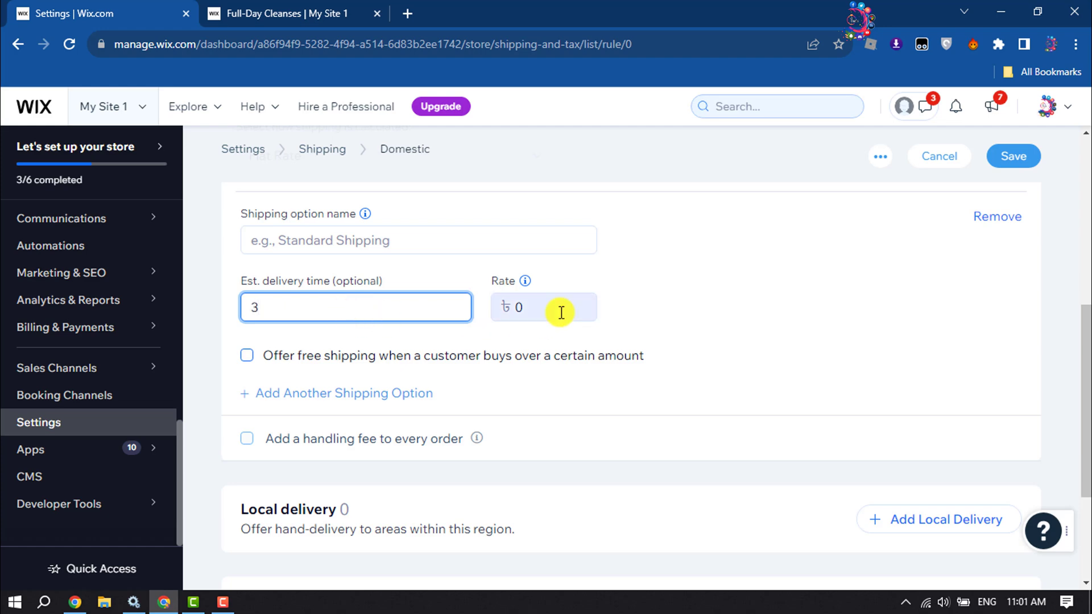
left_click(567, 312)
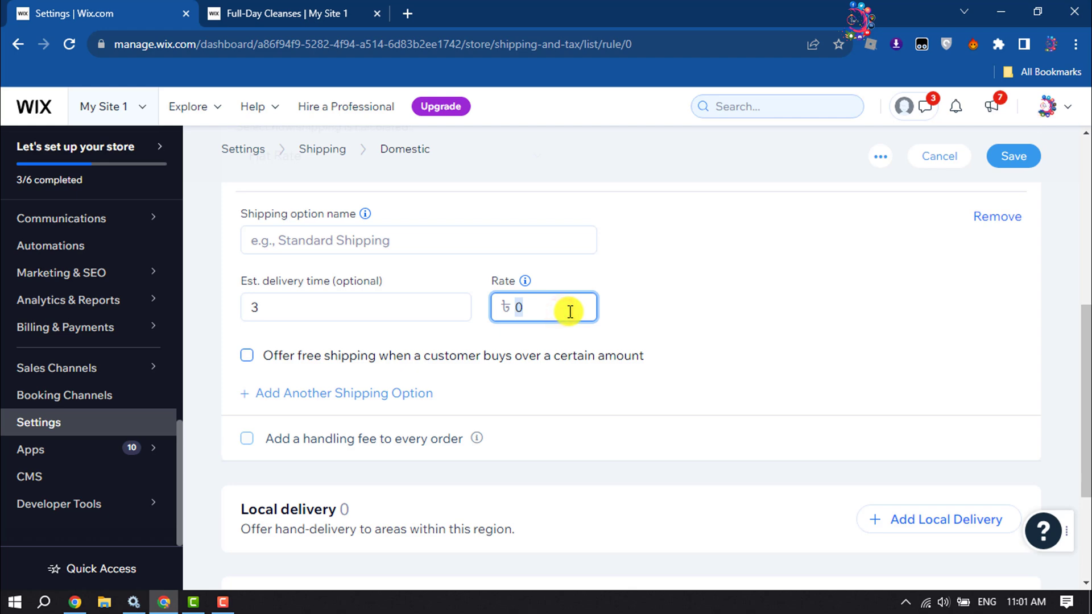
type("3")
key("BackSpace")
type("100")
left_click(759, 299)
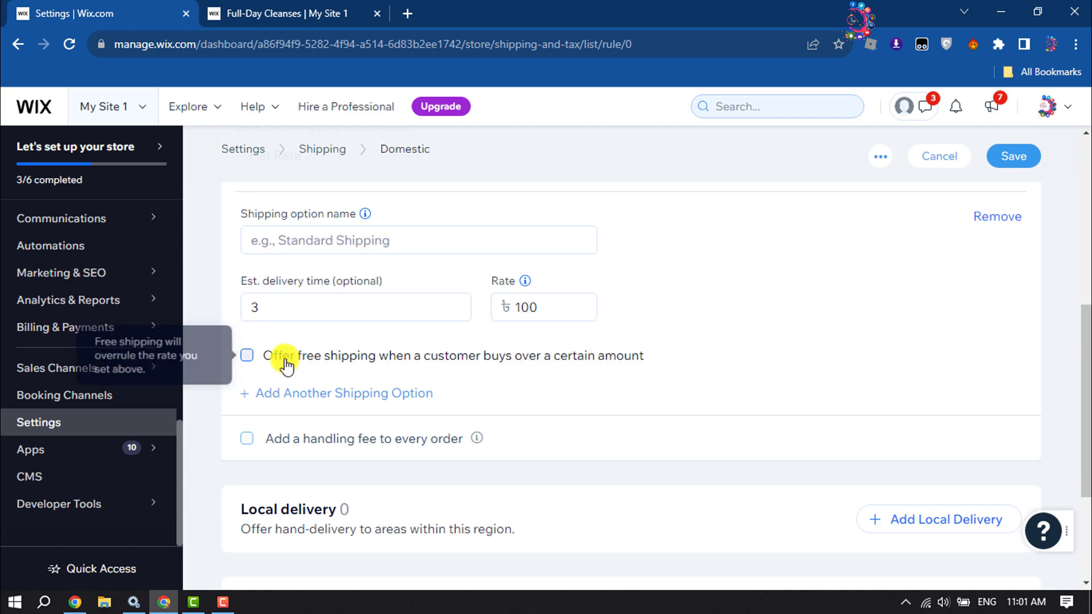
Enable free shipping for orders over a ৳500 minimum
left_click(247, 356)
left_click(300, 373)
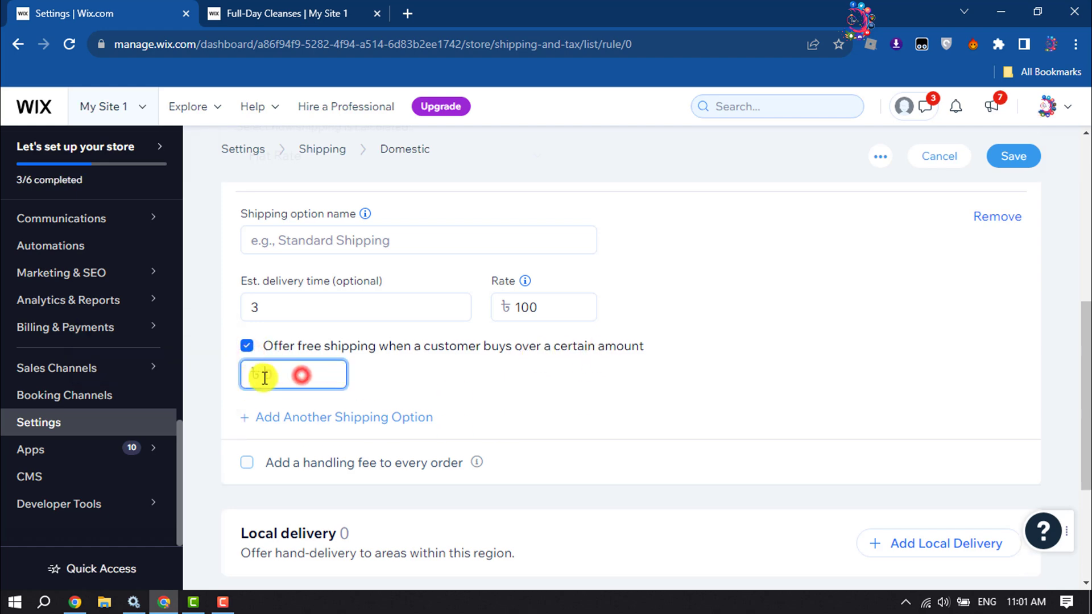
type("500")
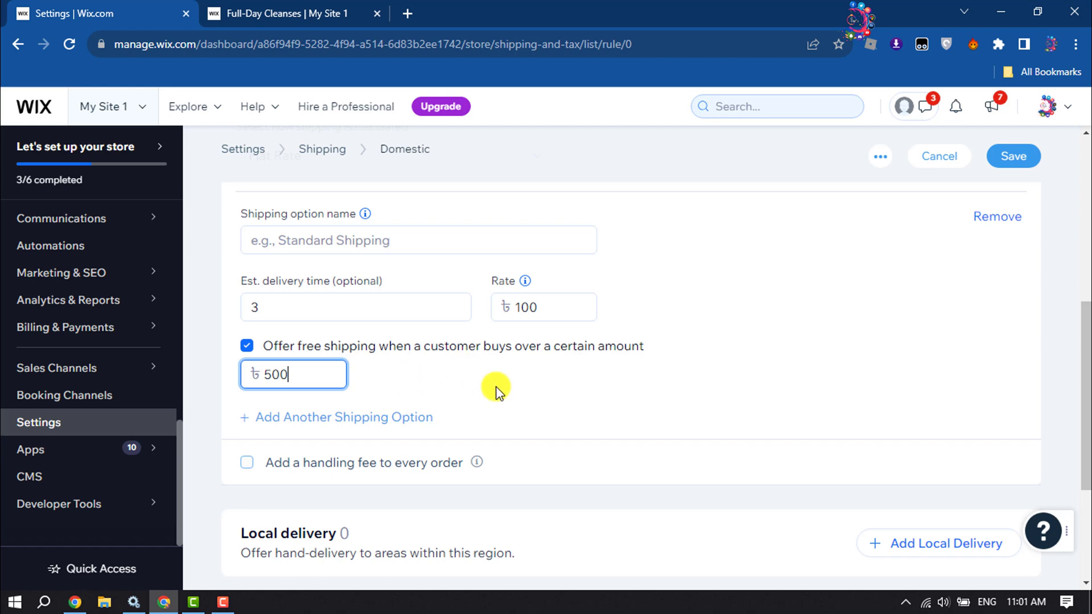
left_click_drag(300, 376, 259, 373)
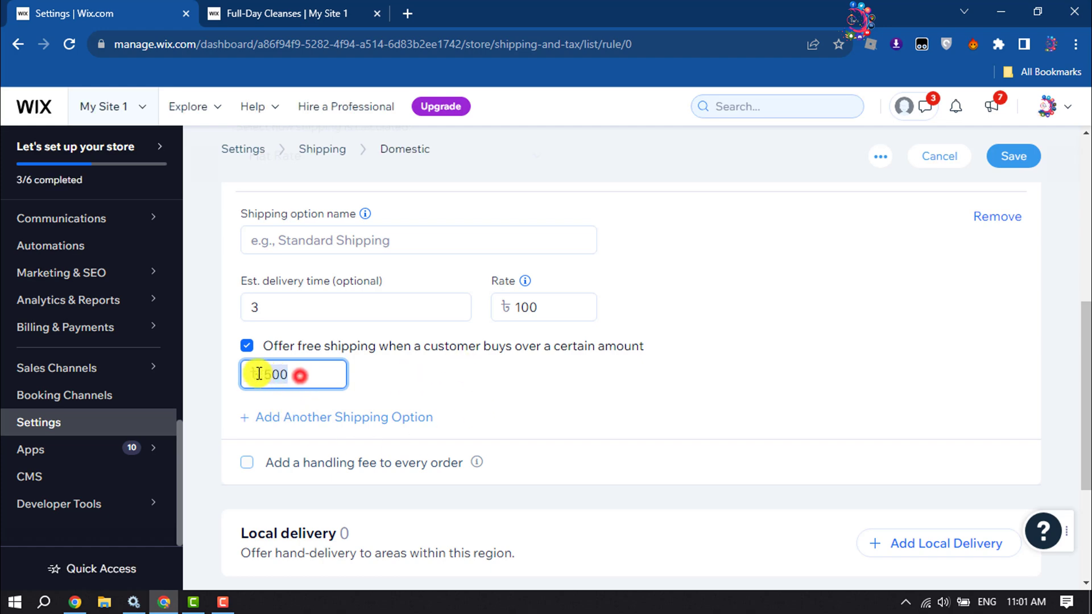
left_click(413, 385)
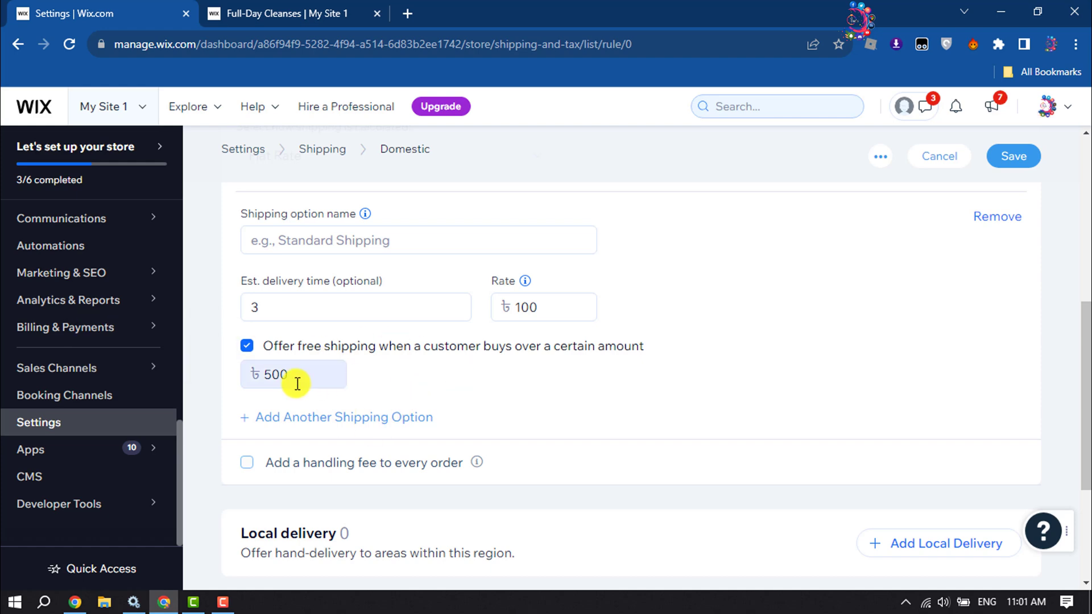
Turn the free-shipping threshold off again and save the Domestic ৳100 flat rate
left_click(247, 346)
scroll(251, 346, "down", 3)
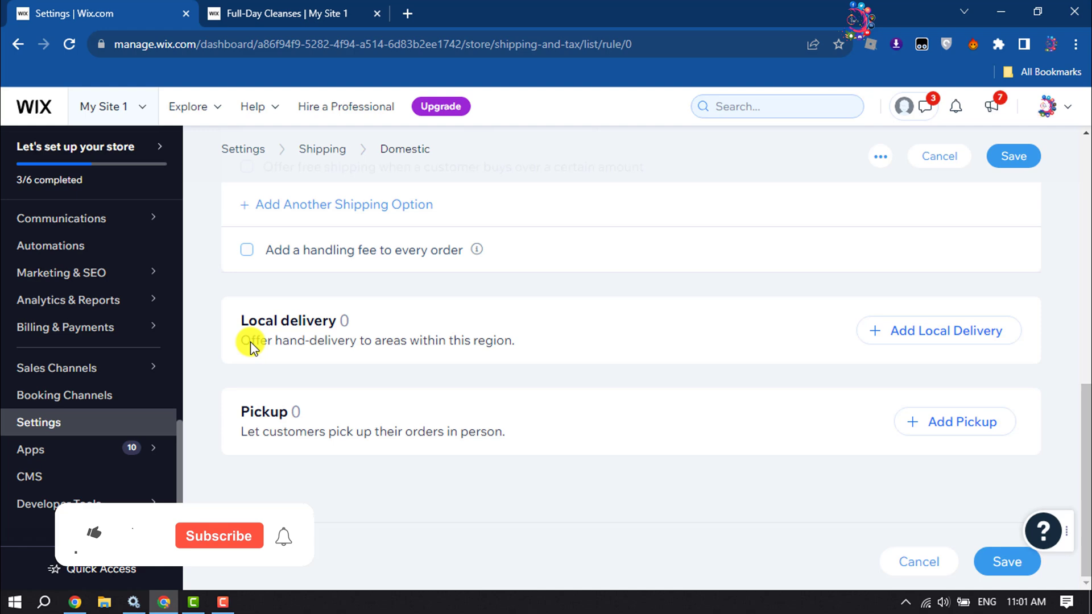
scroll(250, 342, "up", 1)
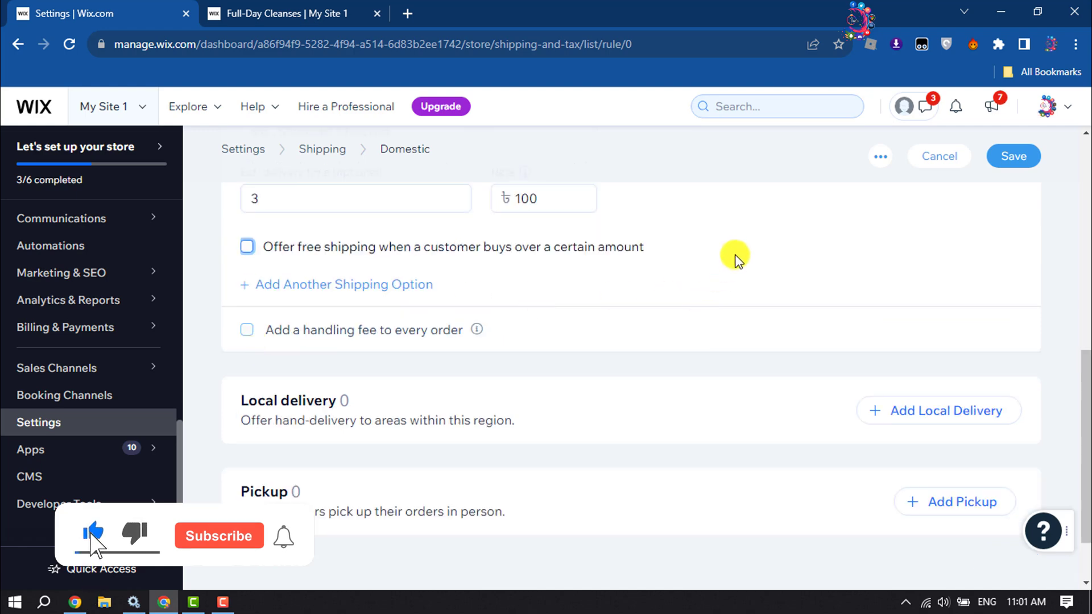
left_click(1012, 158)
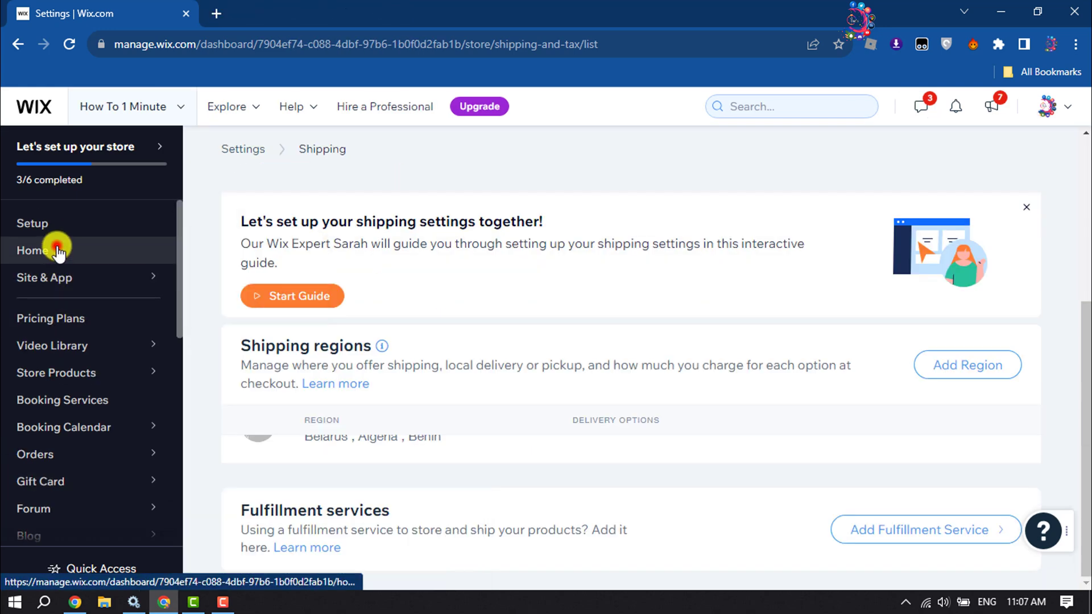
Open the live site's Shop All product listing from the dashboard home
left_click(58, 250)
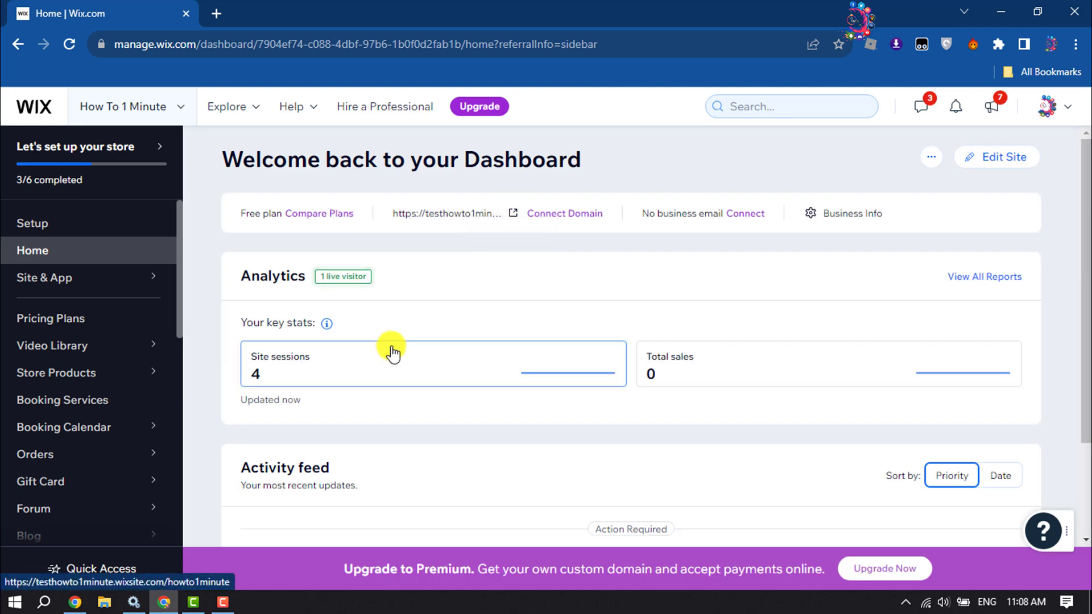
left_click(516, 216)
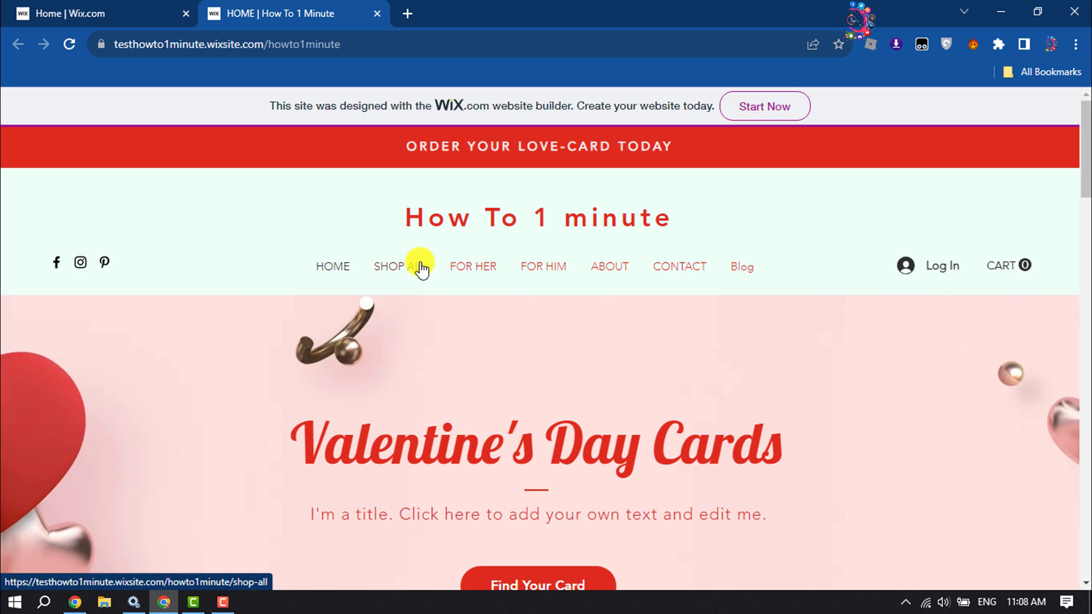
left_click(414, 272)
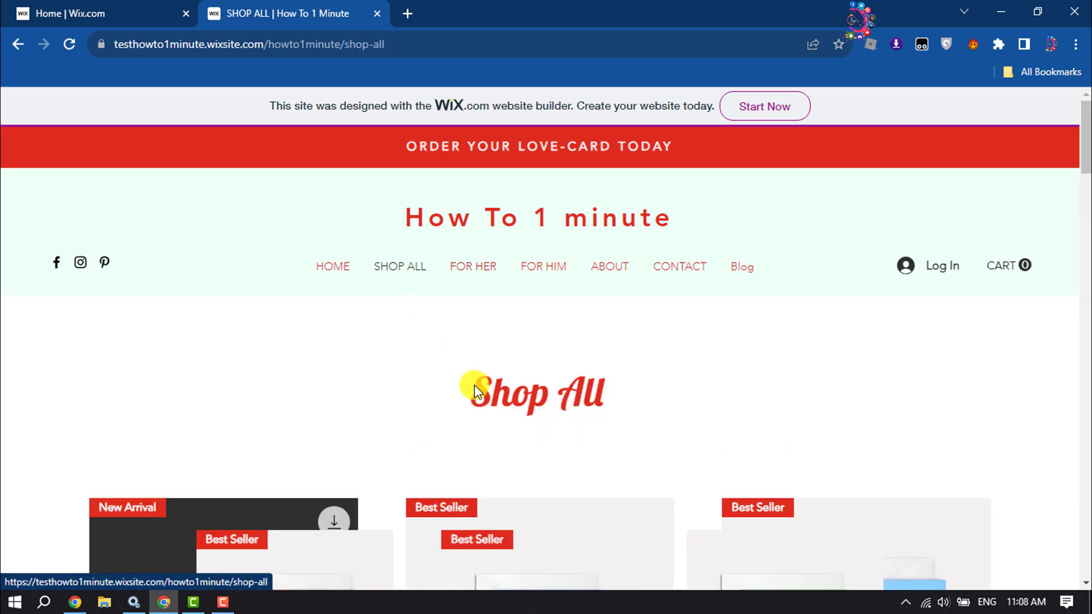
Add one ৳6.00 card to the cart
scroll(477, 398, "down", 5)
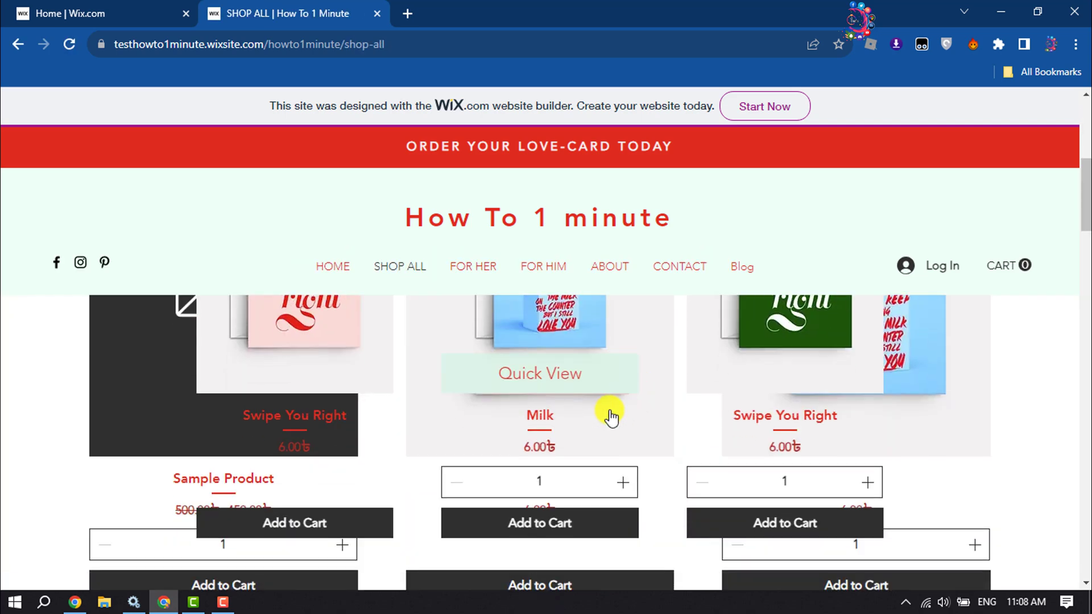
scroll(694, 512, "down", 4)
scroll(722, 419, "down", 4)
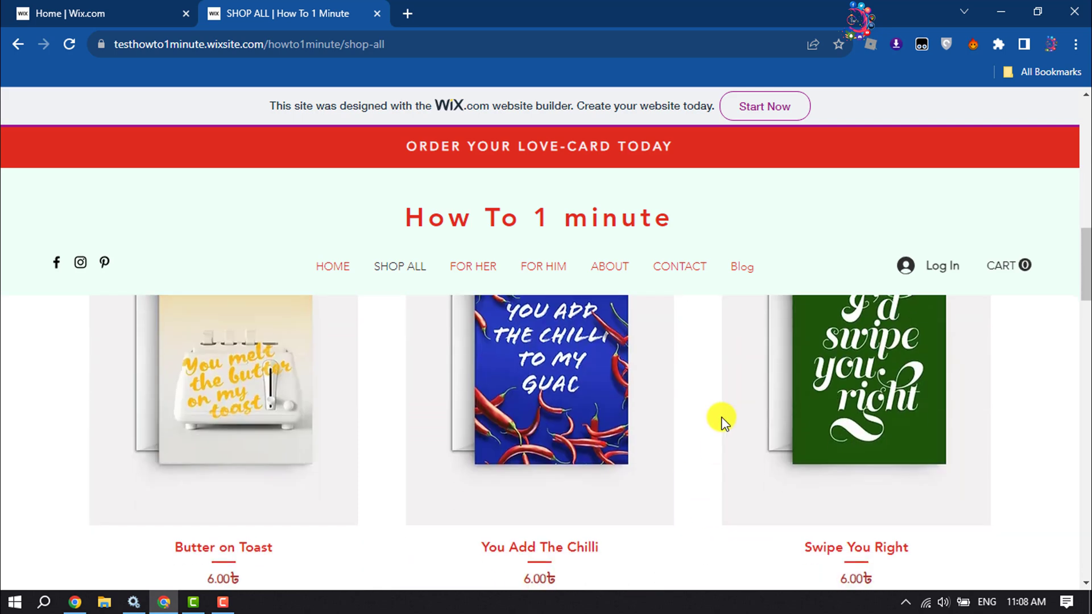
scroll(722, 419, "down", 1)
scroll(711, 427, "up", 5)
scroll(415, 446, "down", 3)
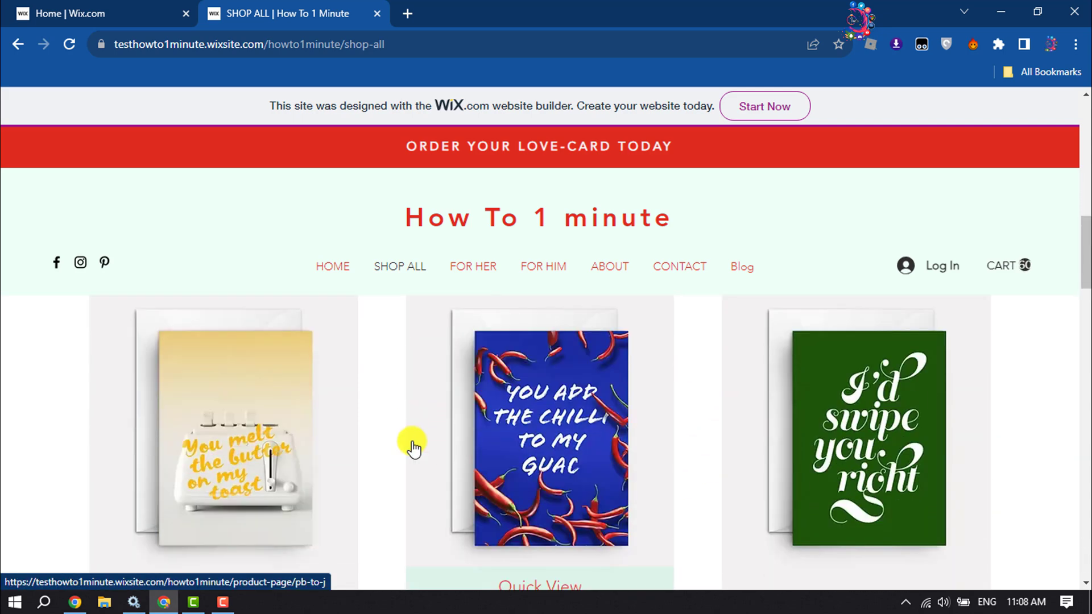
scroll(190, 495, "up", 3)
scroll(276, 456, "up", 2)
left_click(277, 450)
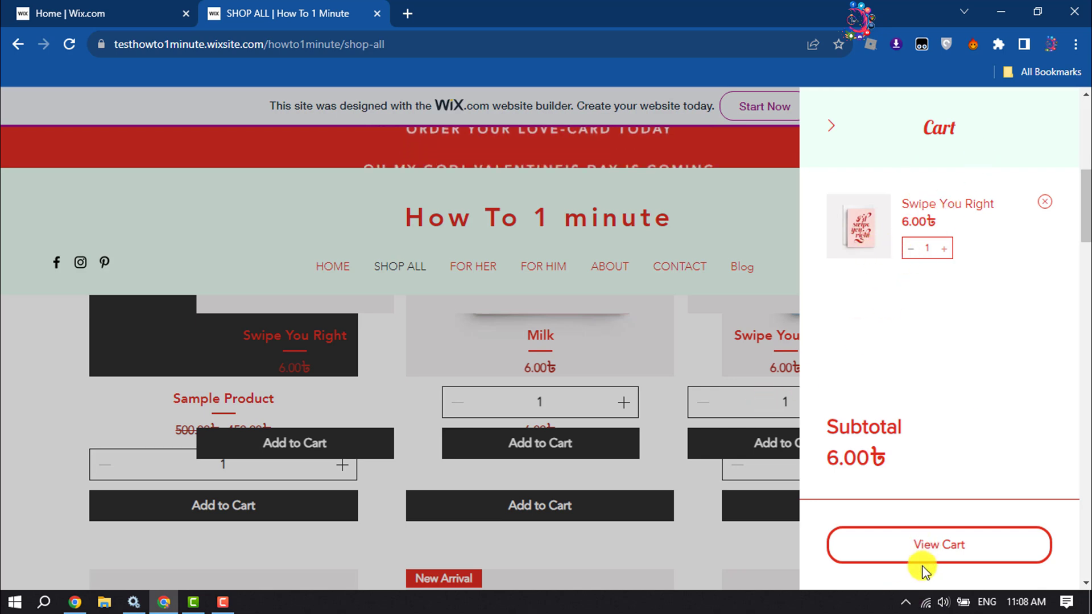
Open the full cart page and check the ৳50 flat shipping rate in settings
left_click(922, 545)
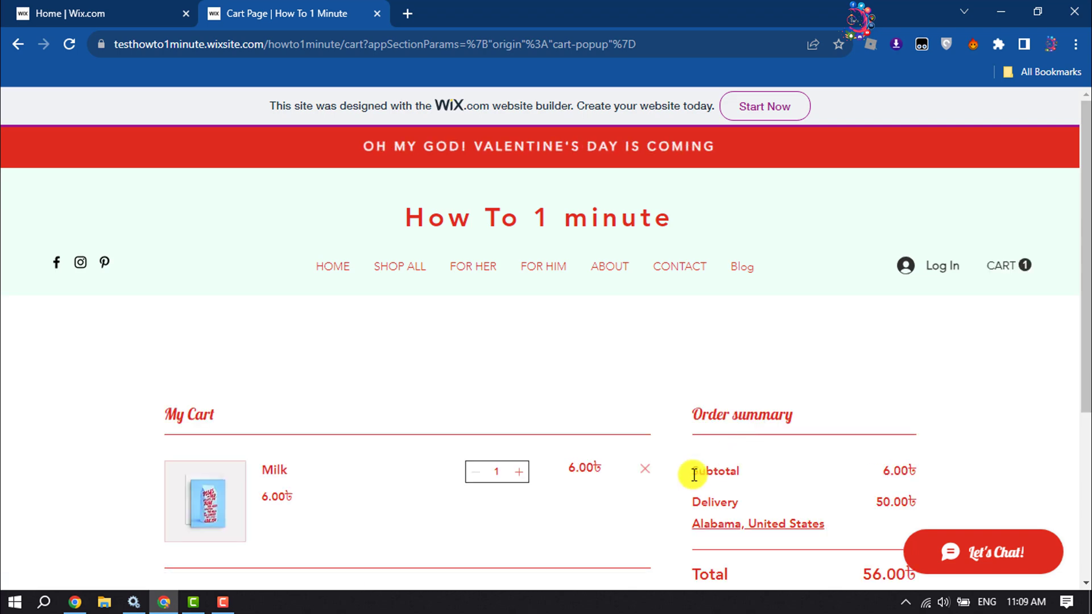
scroll(690, 473, "down", 3)
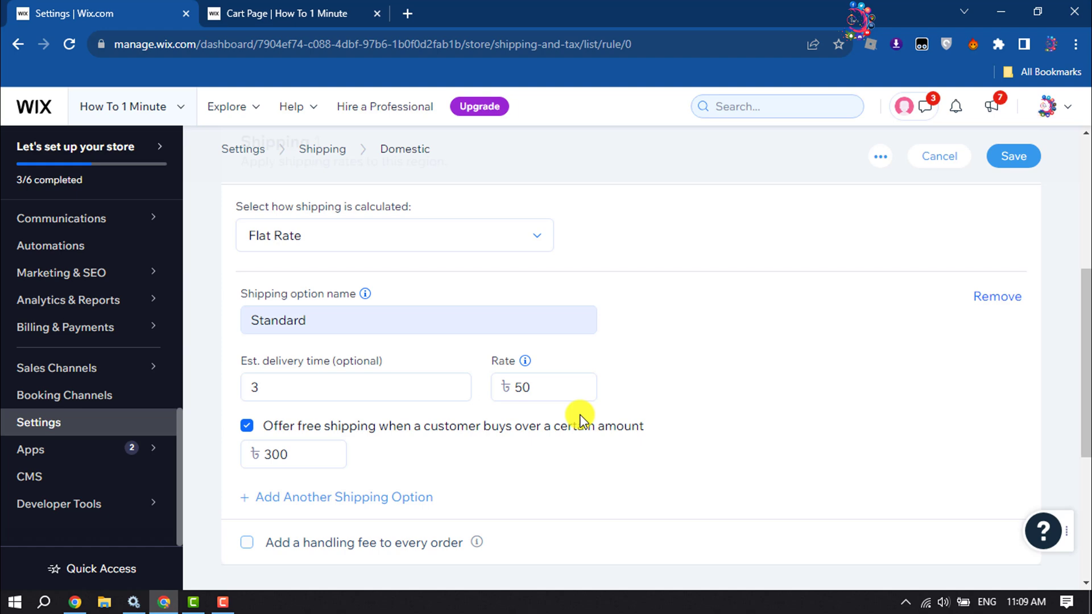
left_click(556, 385)
Highlight the cart's ৳50.00 delivery charge, then the ৳300 free-shipping threshold in settings
left_click(326, 6)
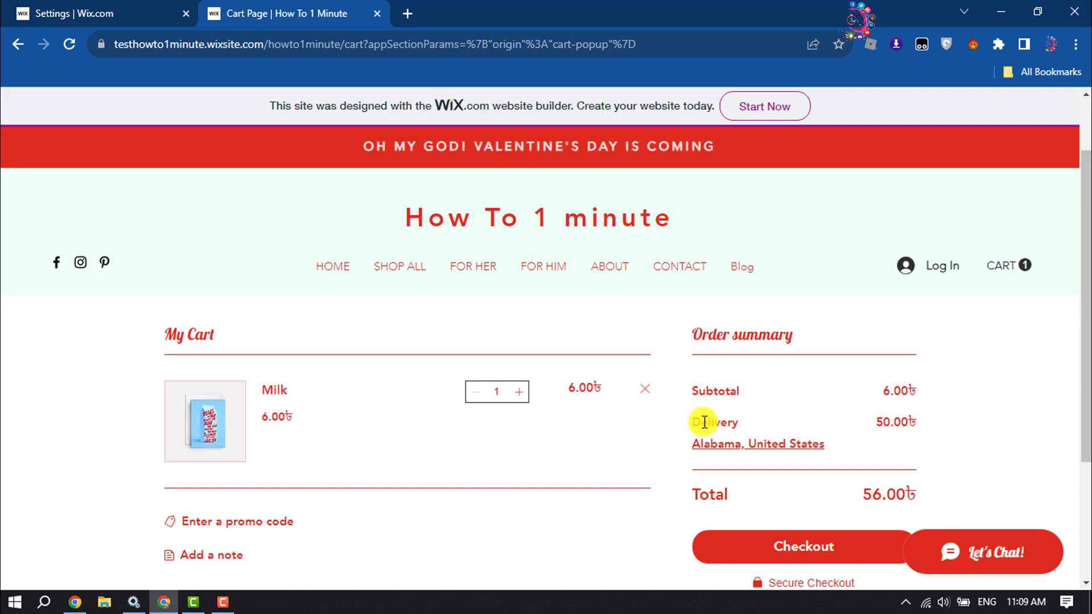
left_click_drag(871, 421, 936, 425)
left_click(936, 424)
left_click(3, 7)
scroll(421, 417, "down", 3)
scroll(341, 353, "up", 2)
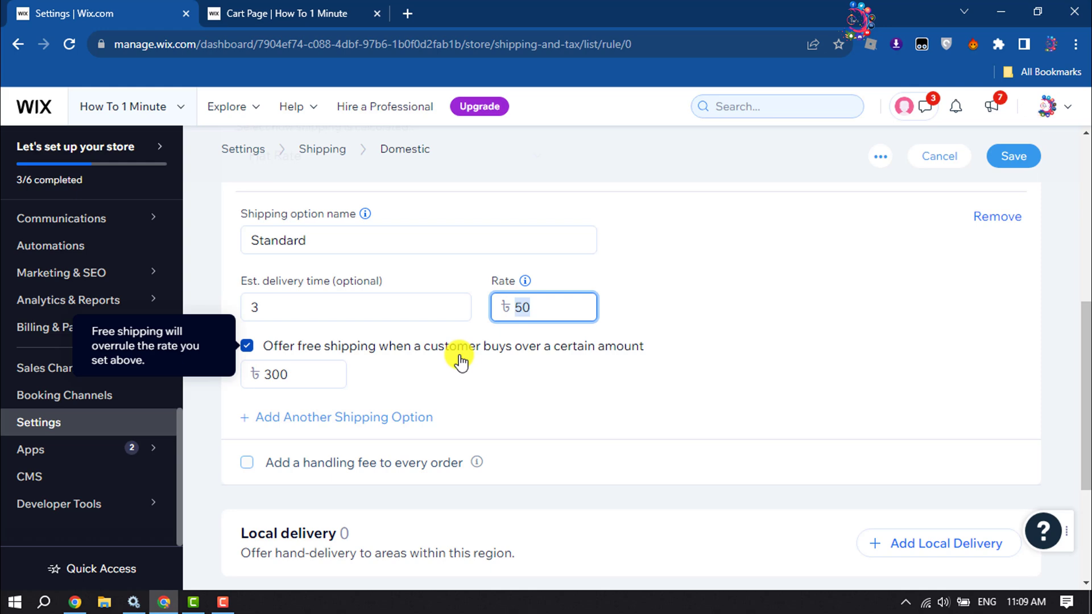
left_click(287, 381)
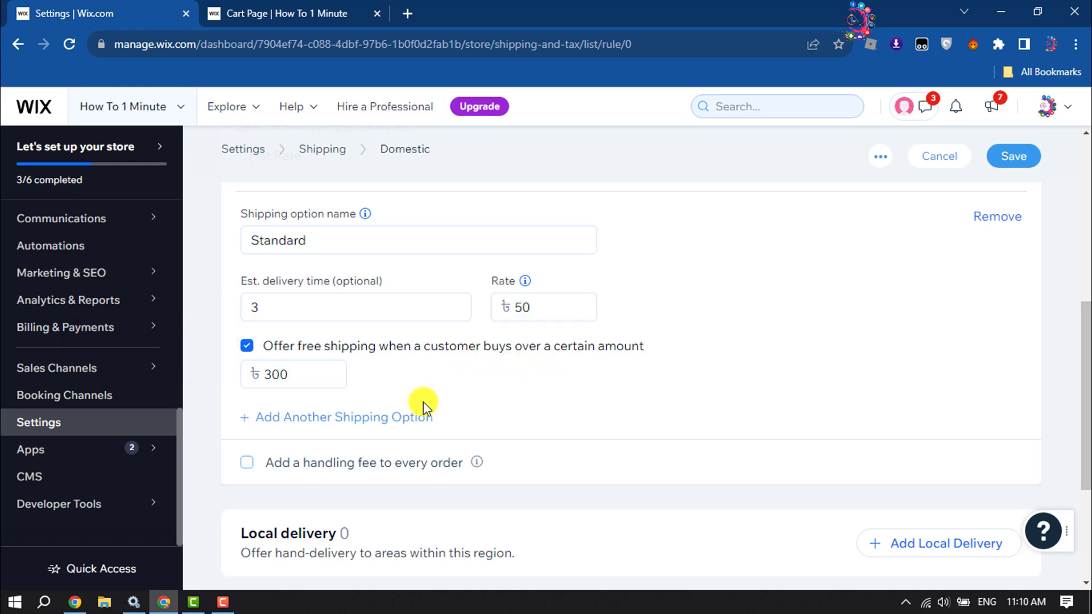
Raise the Milk quantity to 60, confirming the ৳360.00 subtotal and FREE delivery
left_click(246, 8)
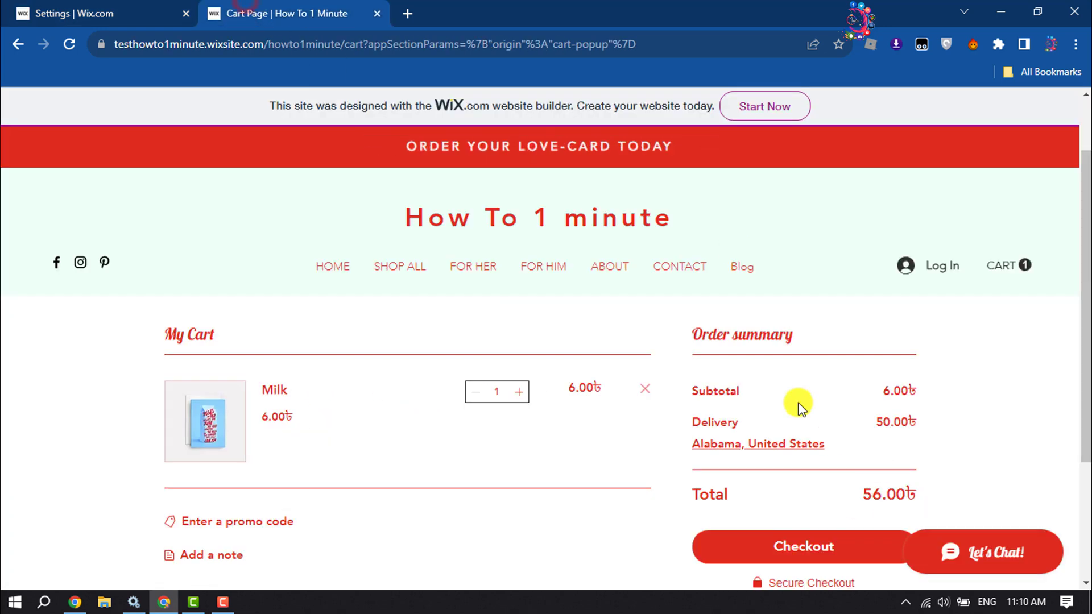
left_click(507, 393)
type("6")
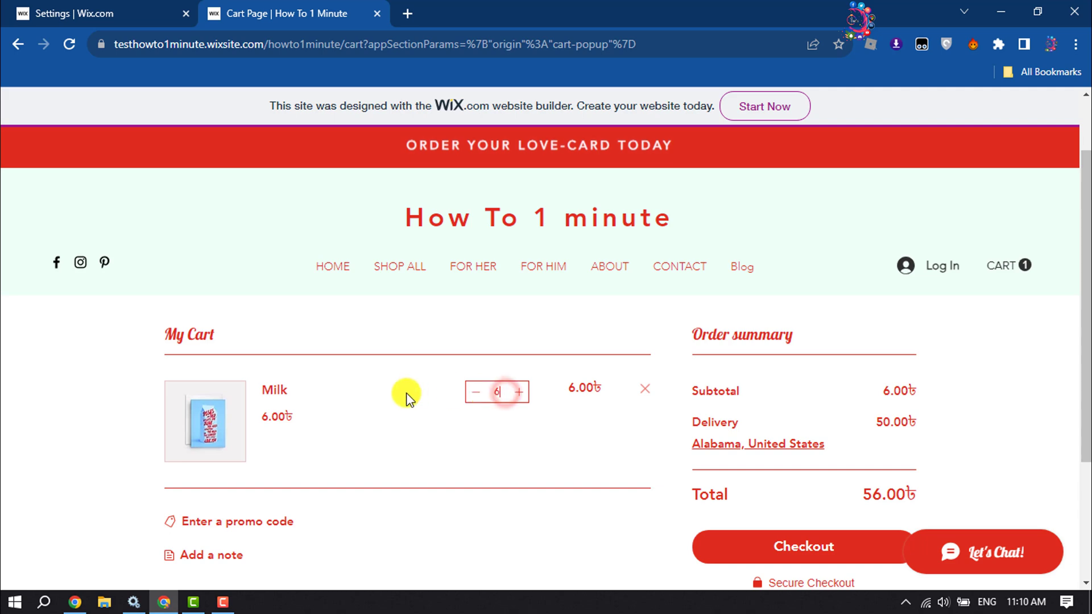
type("0")
left_click(411, 396)
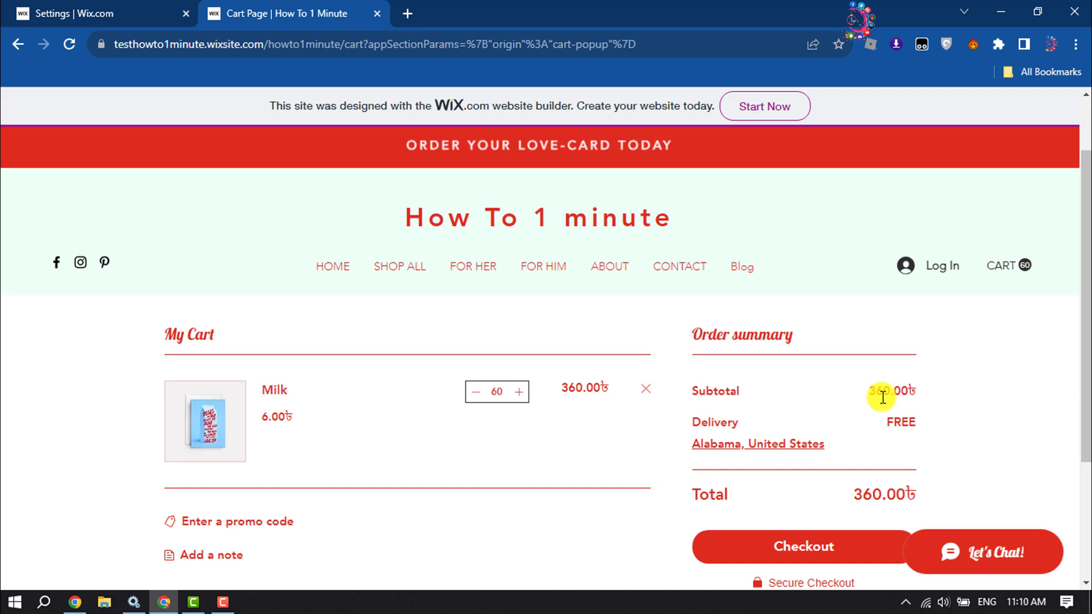
left_click_drag(869, 392, 927, 394)
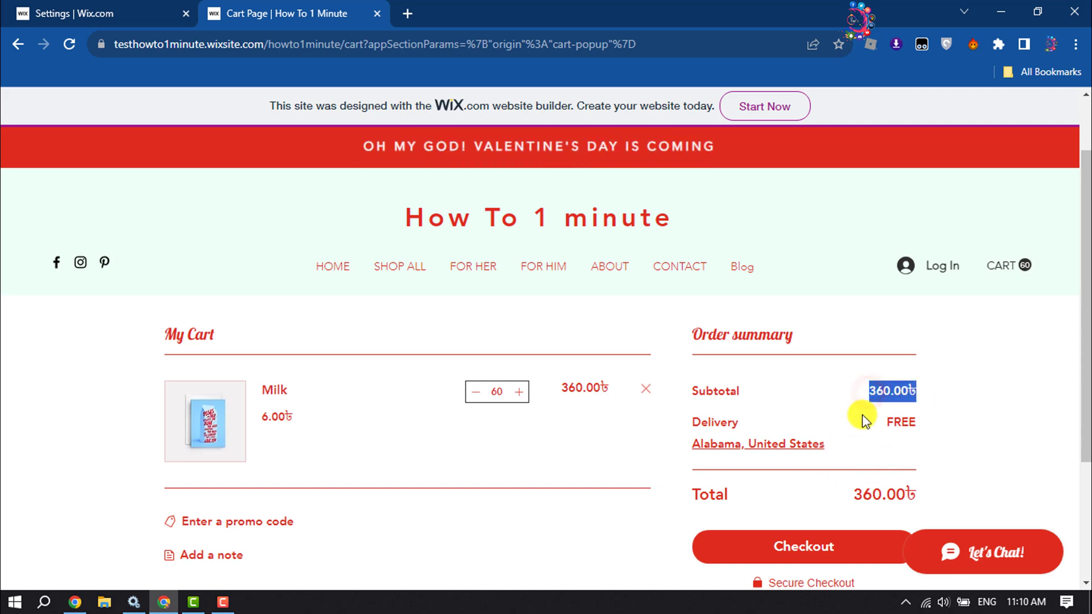
left_click(940, 389)
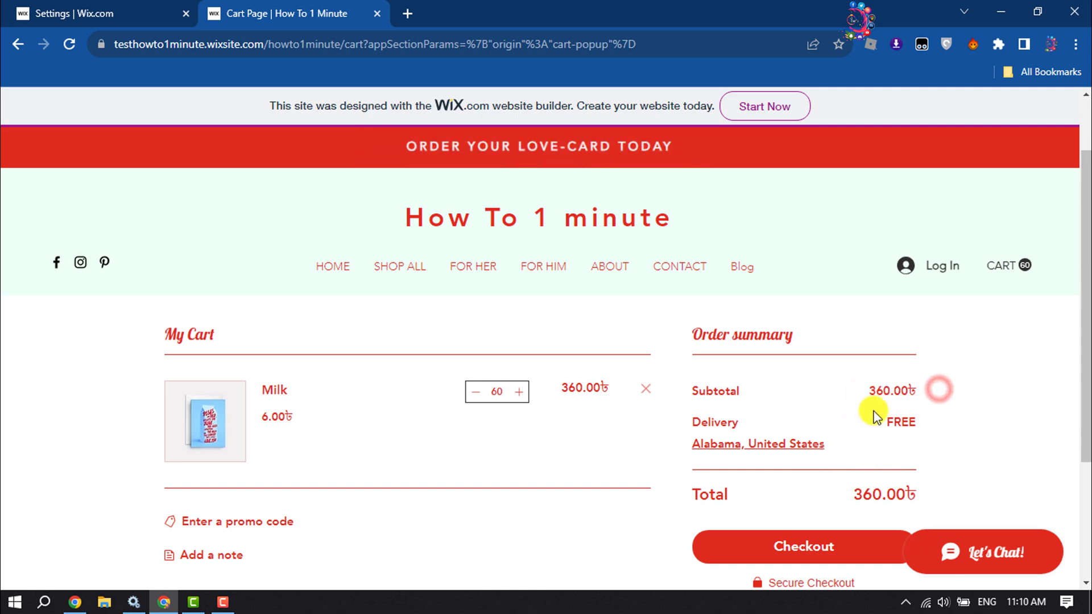
left_click_drag(919, 421, 761, 424)
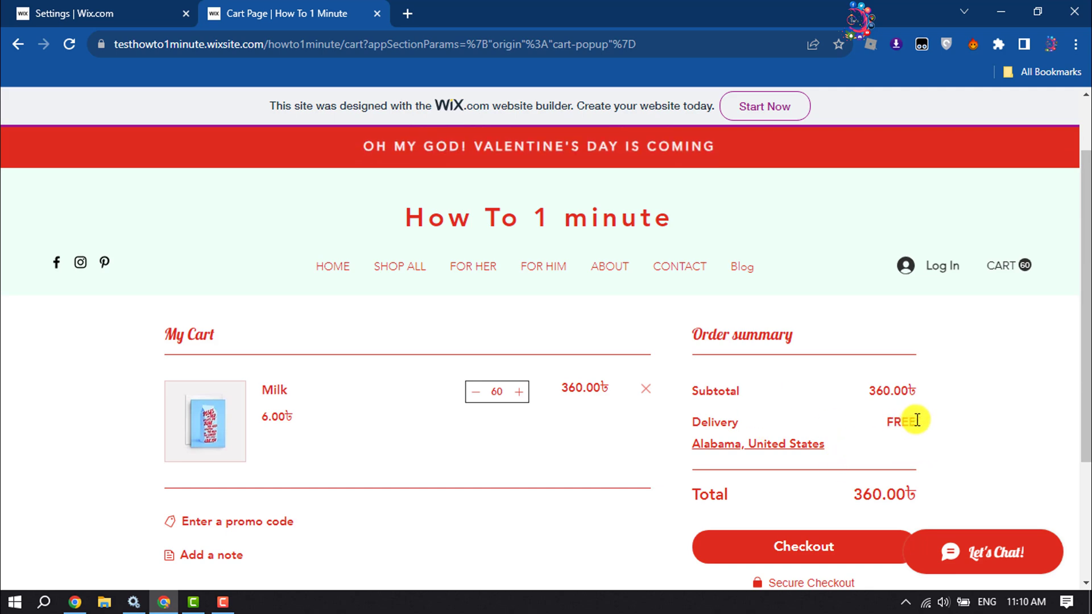
left_click(761, 424)
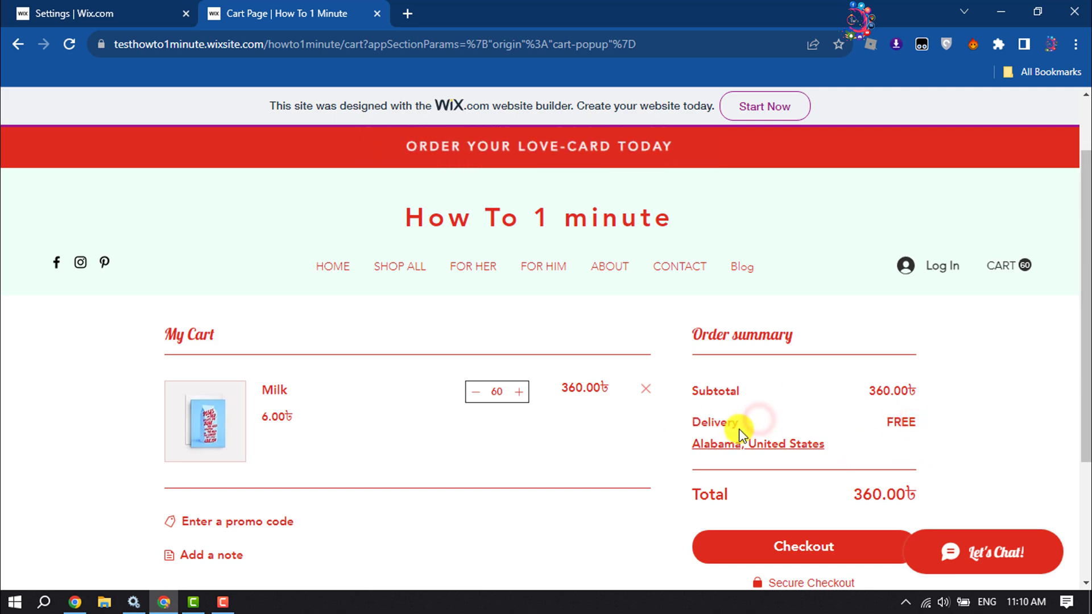